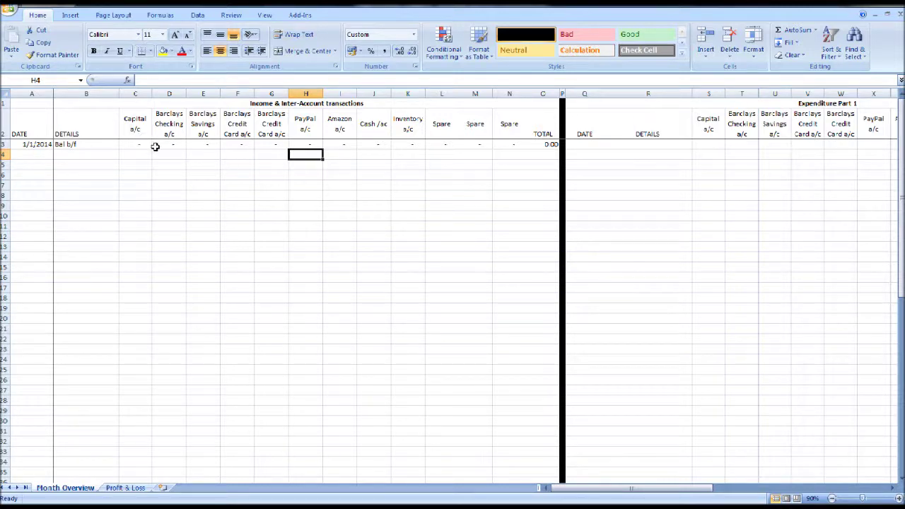
Step along the income headings: Capital a/c, Barclays Checking, Barclays Savings, PayPal and Amazon accounts.
left_click(142, 132)
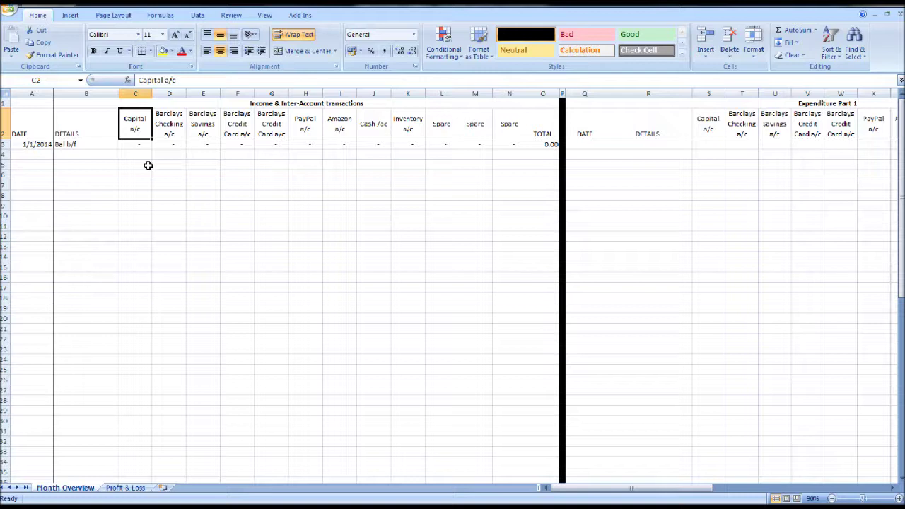
key("Right")
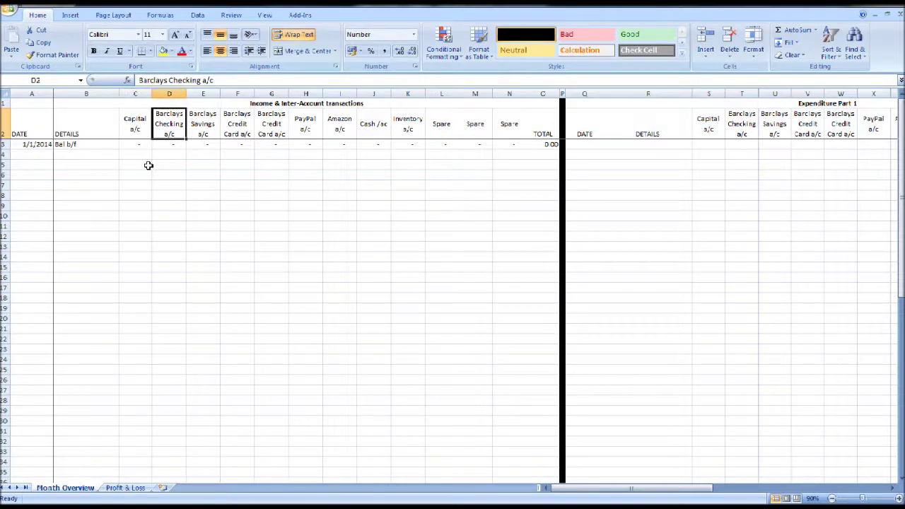
key("Right")
key("Right")
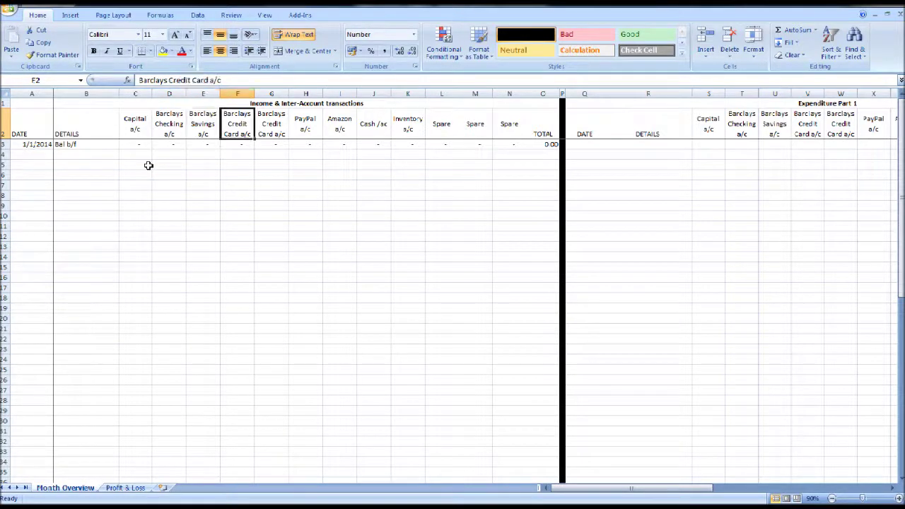
key("Right")
key("Right")
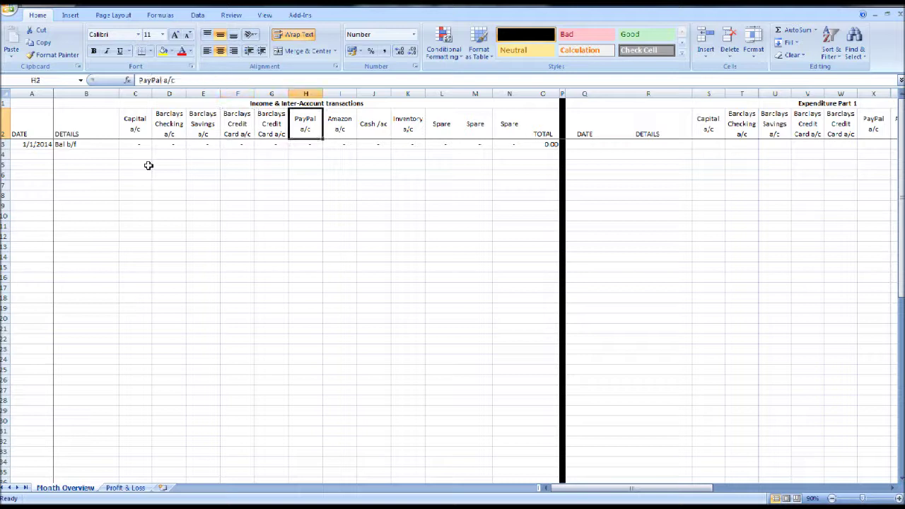
key("Right")
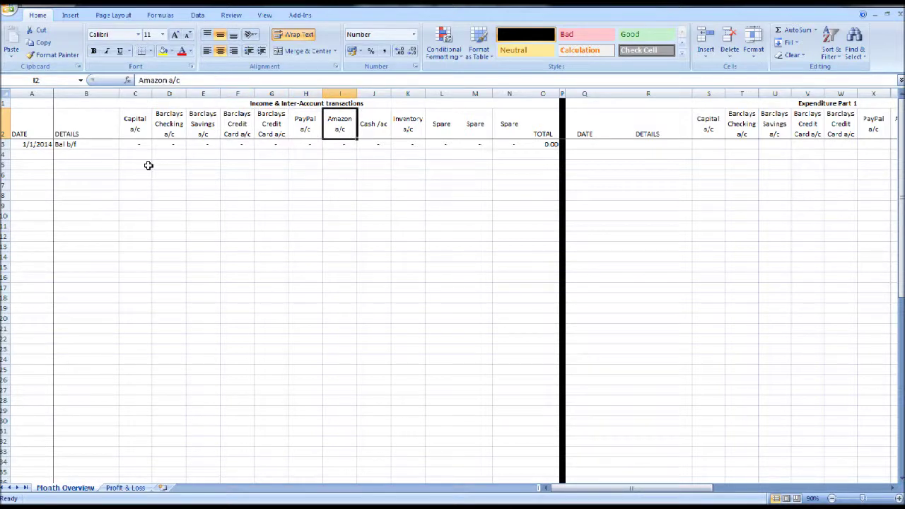
key("Right")
key("Right")
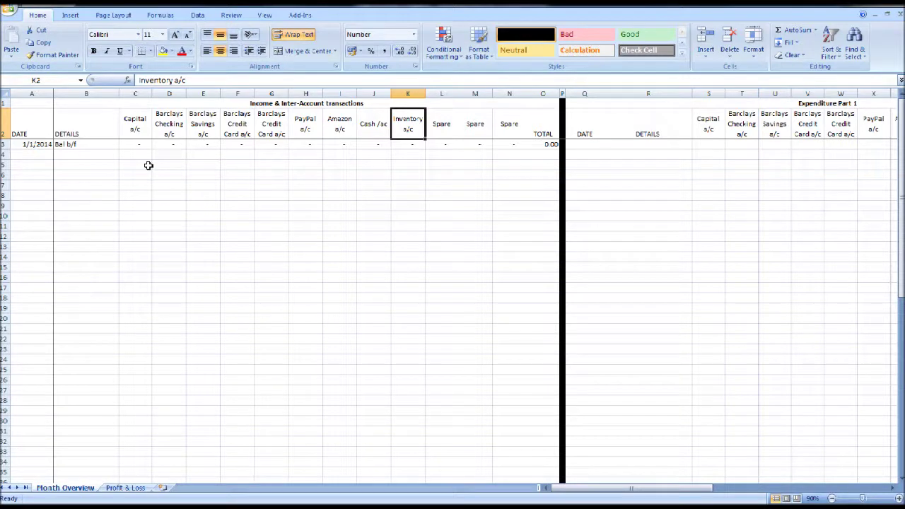
Move back and forth across the Spare column headings, ending on the second Spare.
key("Right")
key("Right")
key("Right")
key("Left")
key("Left")
key("Right")
key("Right")
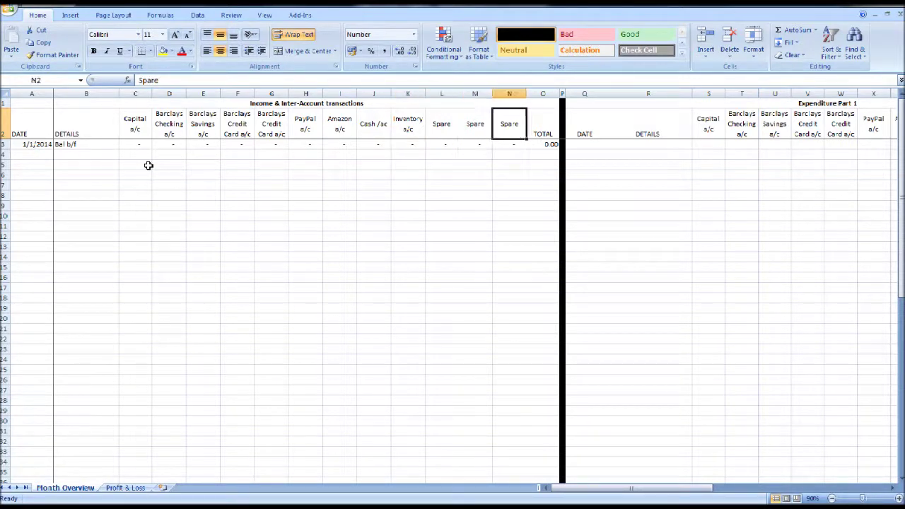
key("Left")
key("Left")
key("Right")
key("Left")
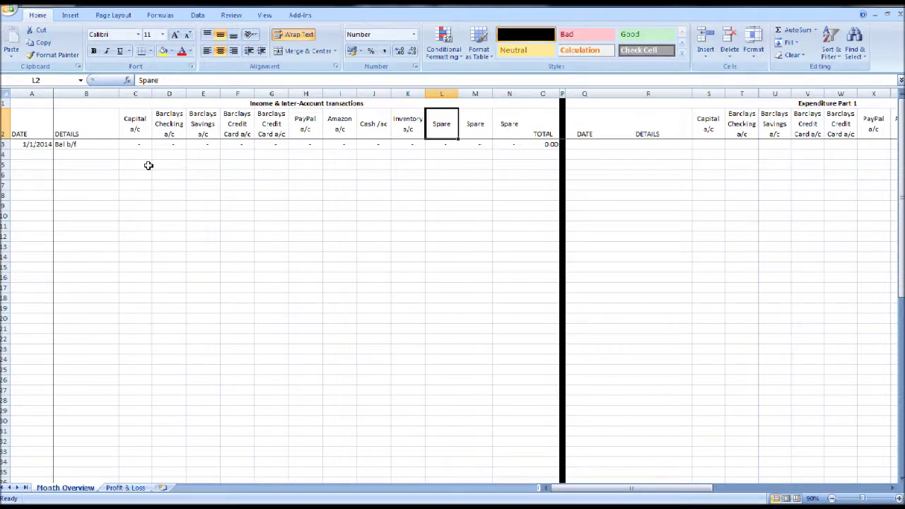
key("Right")
key("Right")
key("Left")
key("Left")
key("Right")
key("Right")
key("Right")
key("Right")
key("Right")
key("Right")
key("Right")
key("Right")
key("Right")
key("Right")
key("Right")
key("Right")
key("Right")
key("Right")
key("Right")
key("Right")
key("Right")
key("Right")
key("Right")
key("Right")
key("Right")
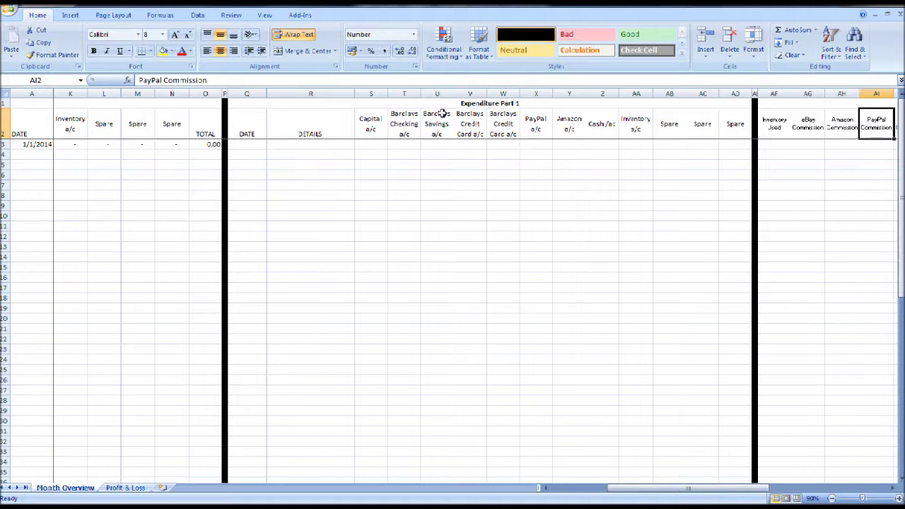
Inspect the expenditure DETAILS and Barclays a/c columns, then move right to the last Expenditure Part 2 Spare column.
left_click(252, 156)
left_click(313, 161)
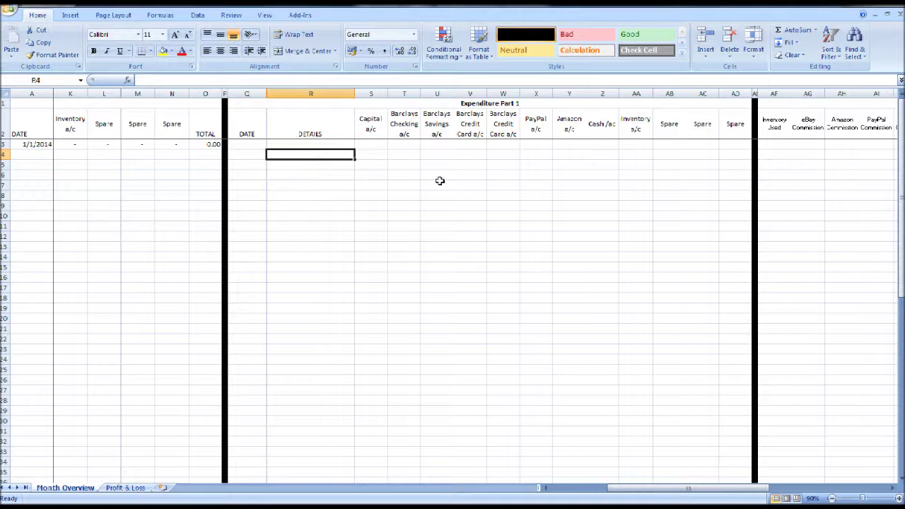
left_click(439, 153)
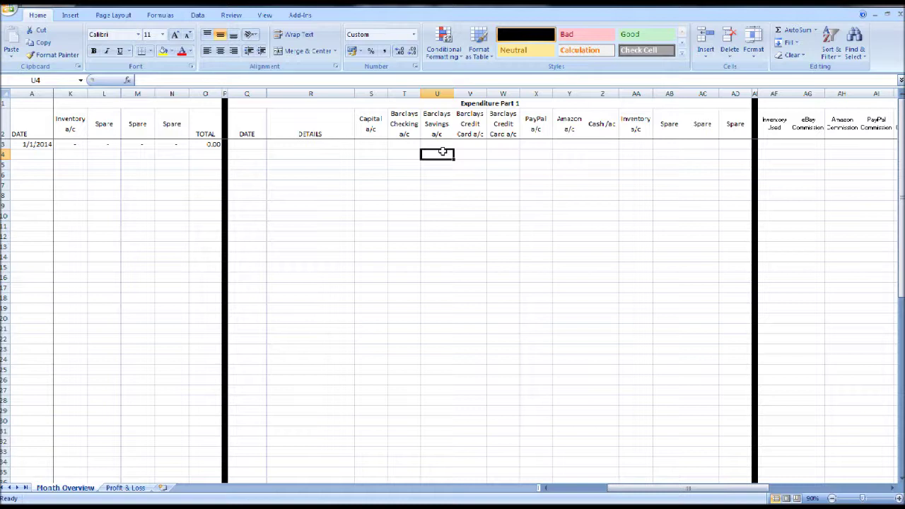
key("Left")
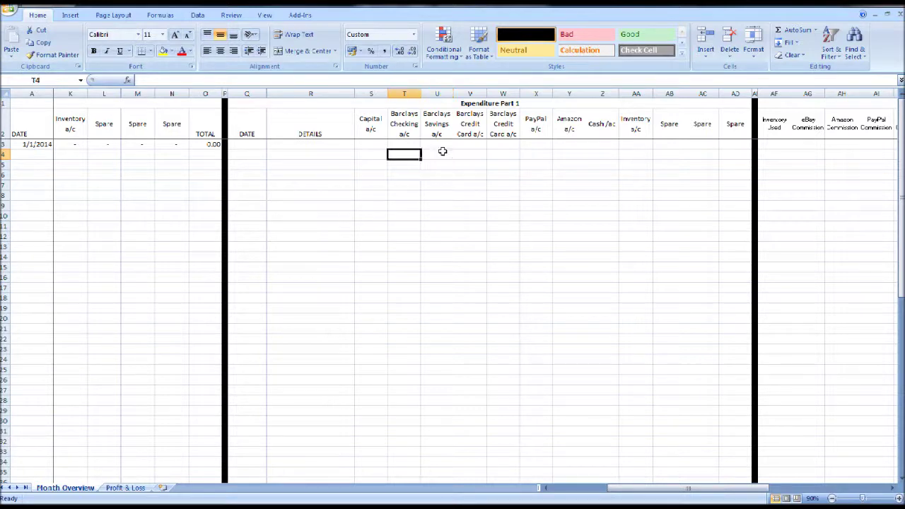
key("Up")
key("Up")
key("Down")
key("Down")
key("Up")
key("Up")
key("Down")
key("Down")
key("Right")
key("Right")
key("Right")
key("Right")
key("Right")
key("Right")
key("Right")
key("Right")
key("Right")
key("Right")
key("Right")
key("Right")
key("Right")
key("Right")
key("Right")
key("Right")
key("Right")
key("Right")
key("Right")
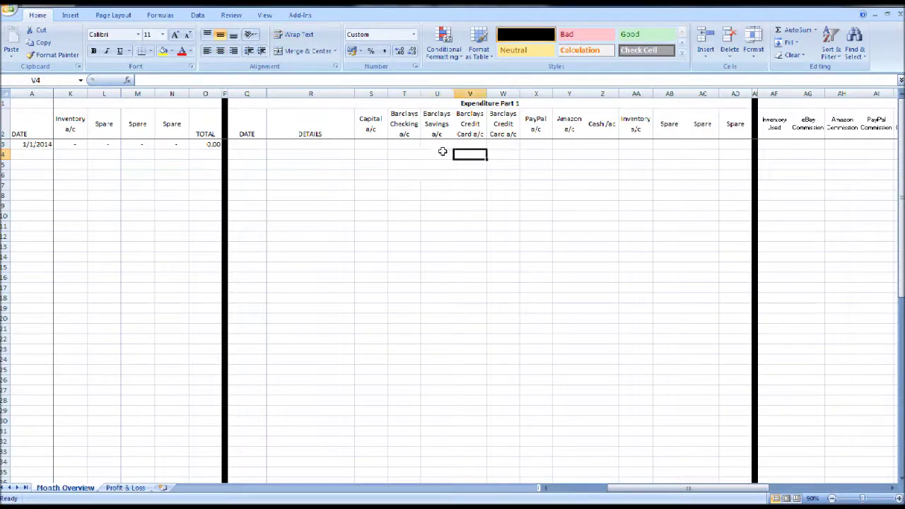
key("Right")
key("Right")
key("Right")
key("Right")
key("Right")
key("Right")
key("Right")
key("Right")
key("Right")
key("Right")
key("Right")
key("Right")
key("Right")
key("Right")
key("Right")
key("Right")
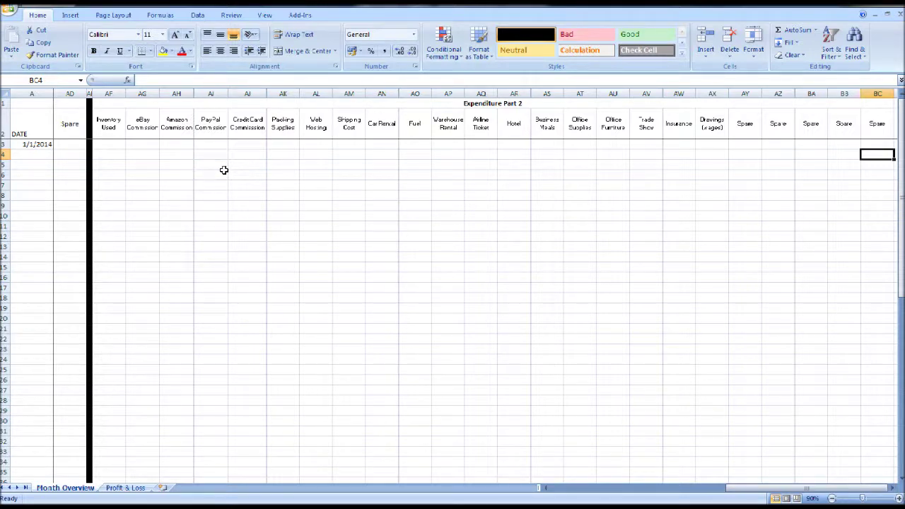
Select a Car Rental cell and scroll back left to the DATE and DETAILS columns.
left_click(377, 162)
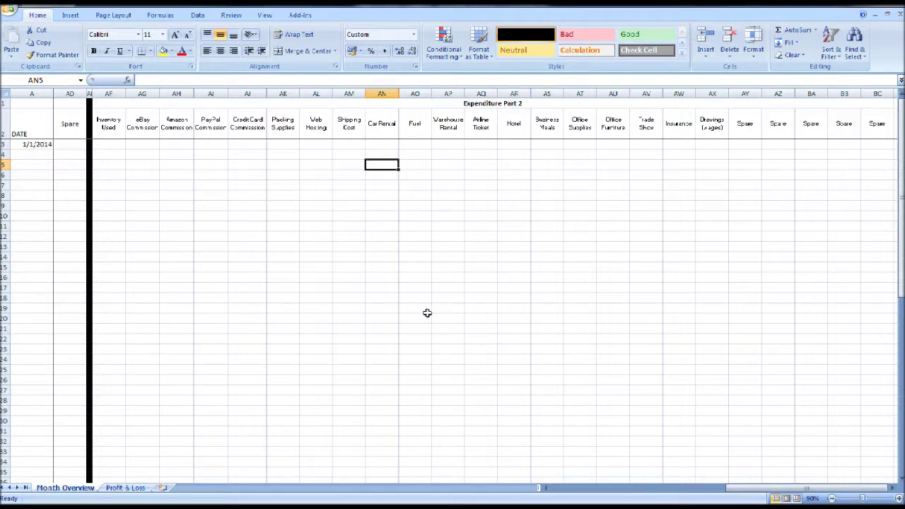
left_click_drag(806, 489, 548, 489)
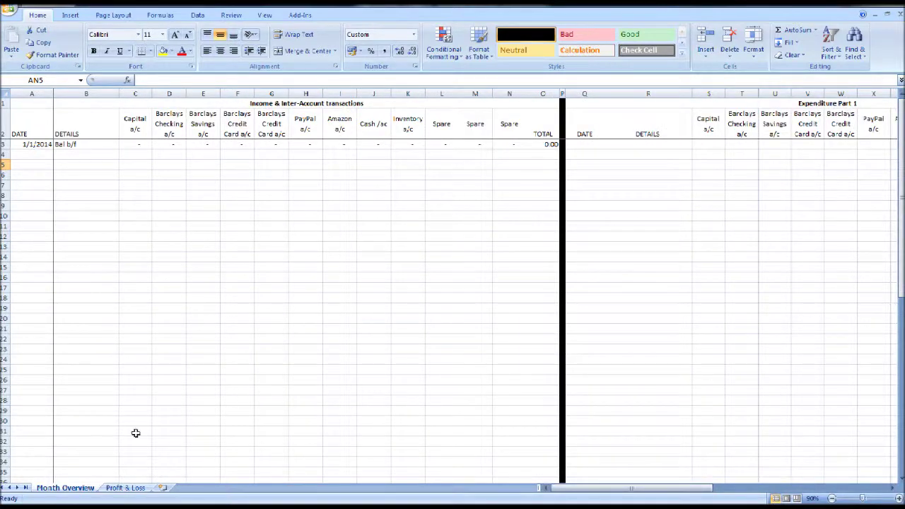
Show the Profit & Loss sheet, scrolling down to Net Profit/Loss and back to the top.
left_click(123, 489)
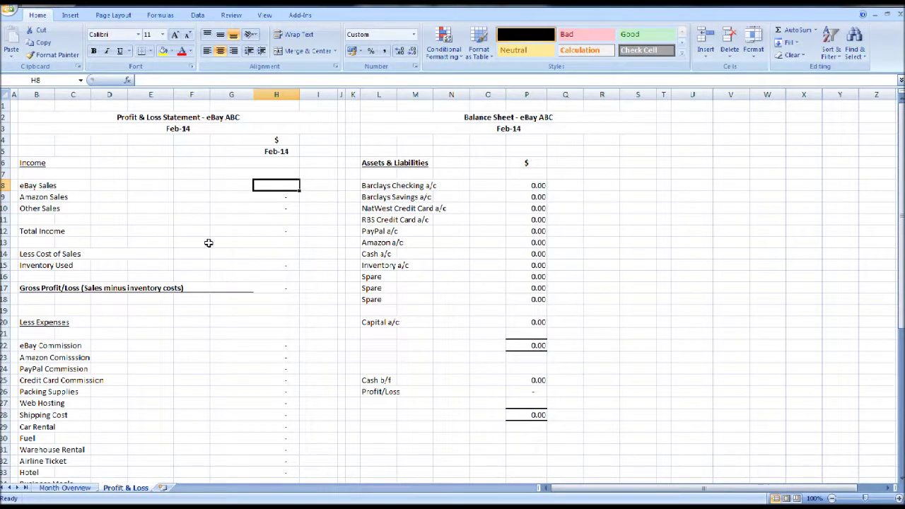
scroll(213, 238, "down", 2)
scroll(213, 238, "down", 1)
scroll(214, 240, "up", 3)
scroll(293, 198, "down", 3)
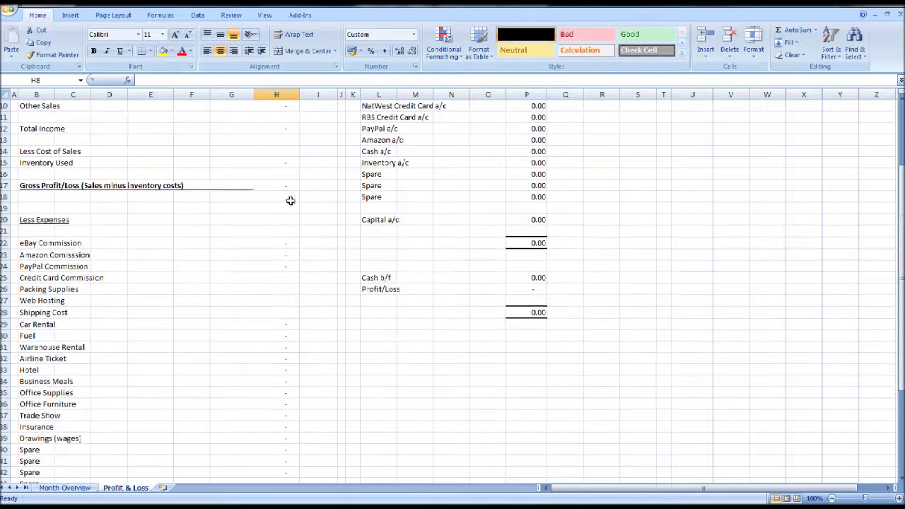
scroll(237, 191, "down", 4)
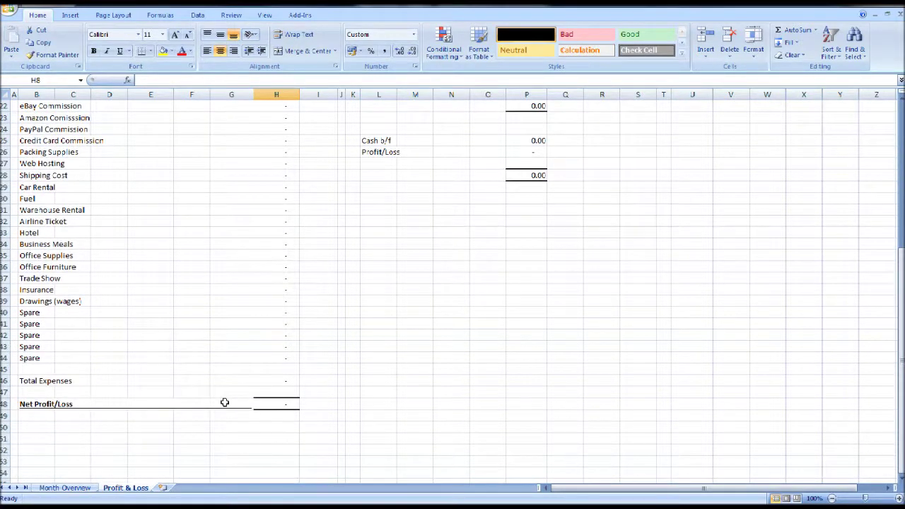
scroll(224, 402, "up", 1)
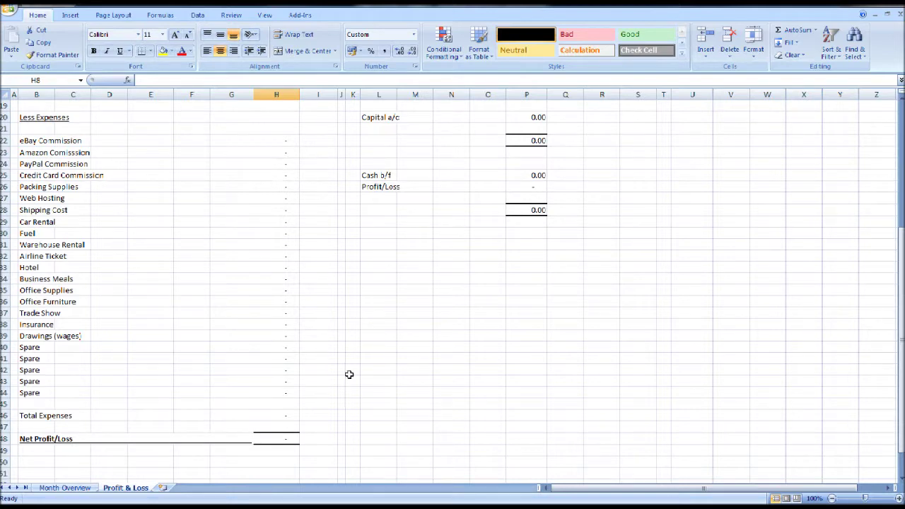
scroll(349, 377, "up", 5)
scroll(349, 378, "up", 1)
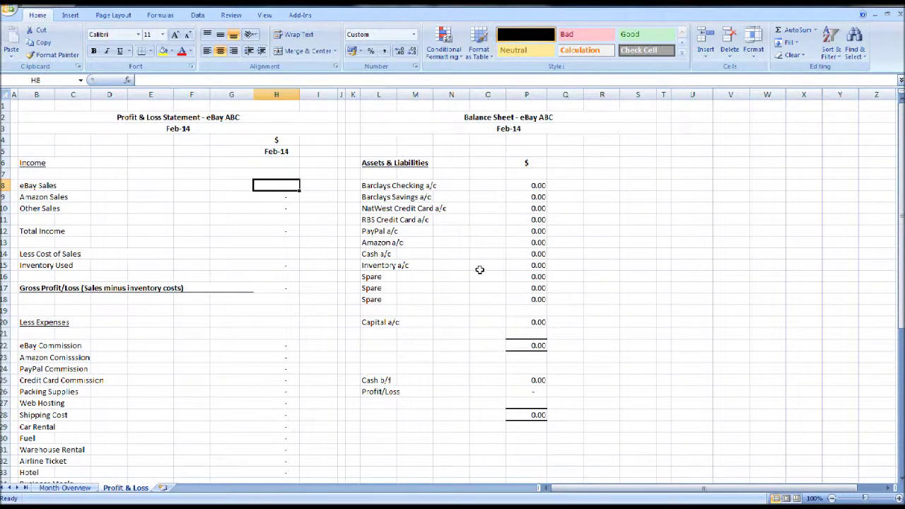
Switch back to the Month Overview sheet showing the 1/1/2014 Bal b/f income row.
left_click(81, 487)
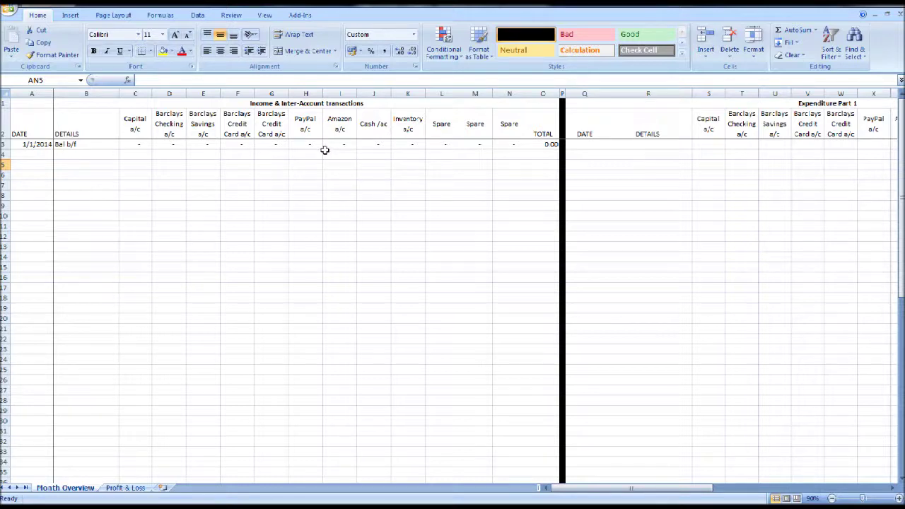
left_click(439, 125)
left_click(482, 126)
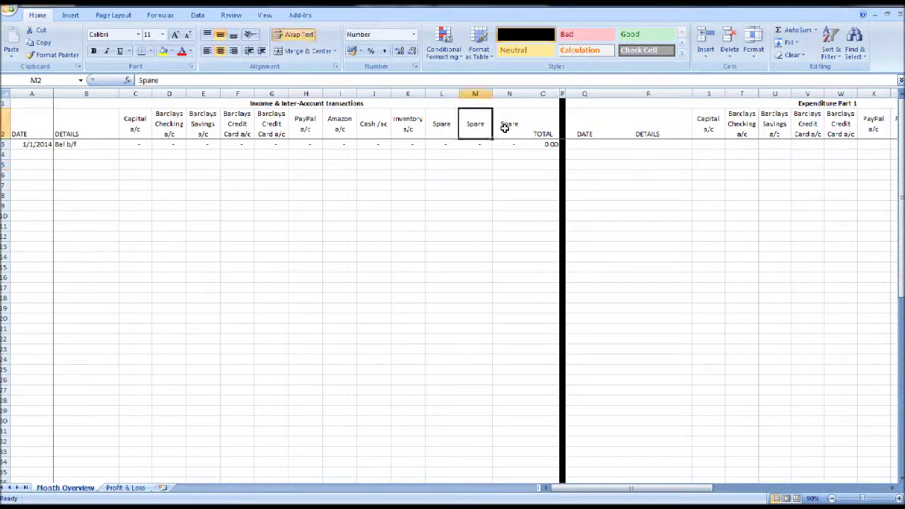
left_click(505, 128)
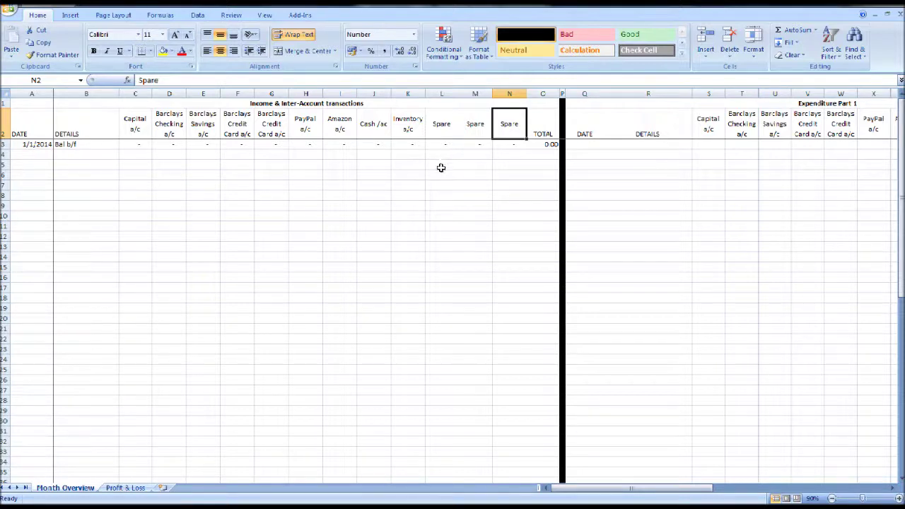